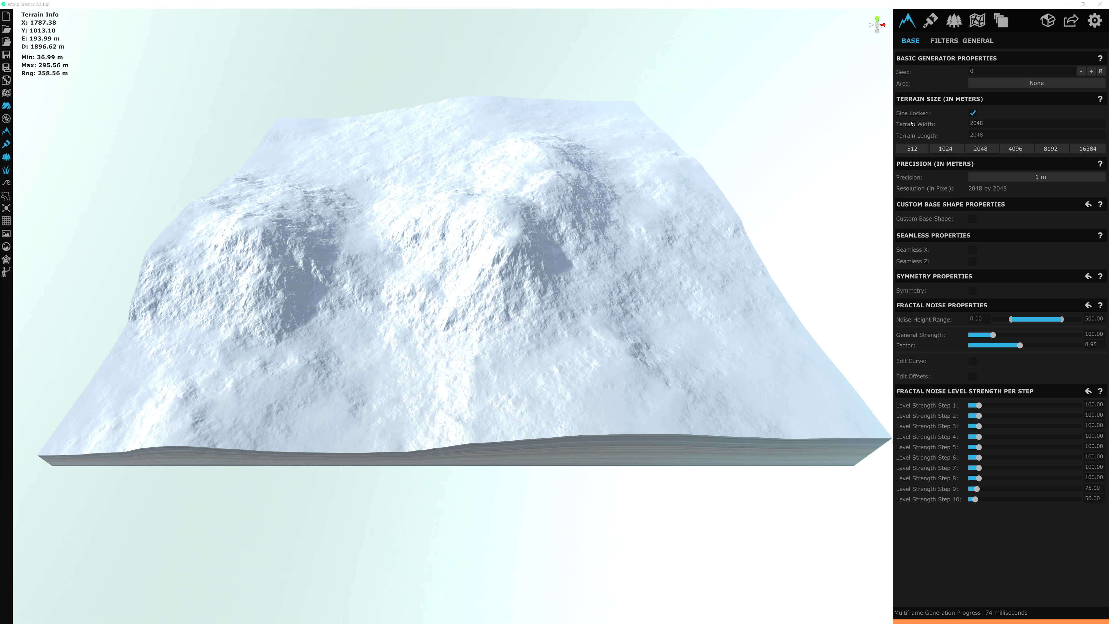
Load the TP.xml skin file from the Applications folder as the interface color skin
click(1093, 21)
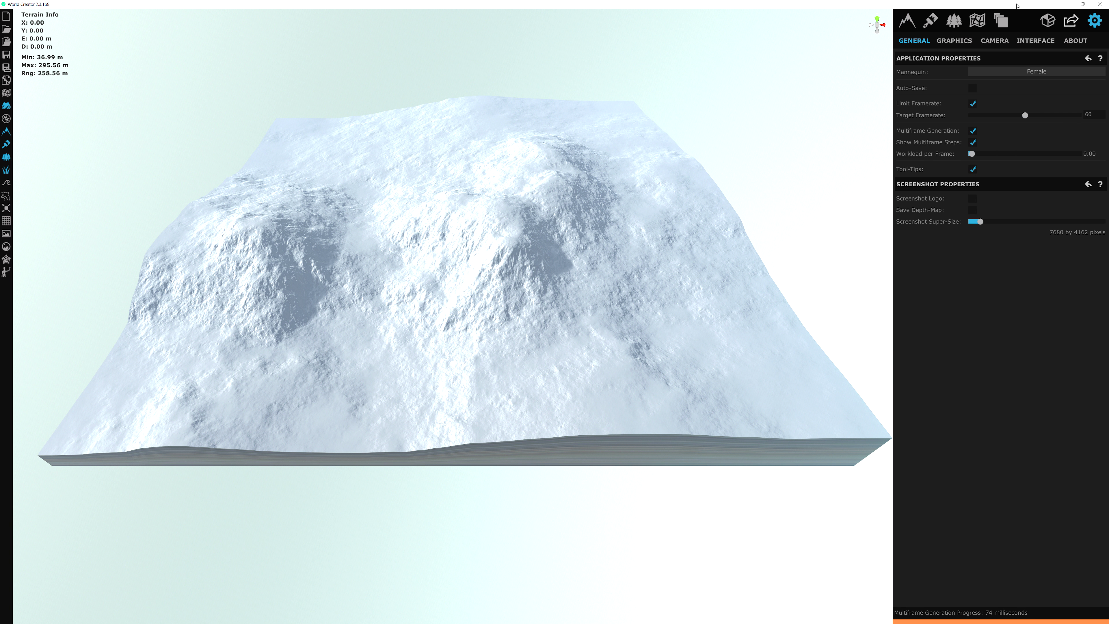
click(1033, 41)
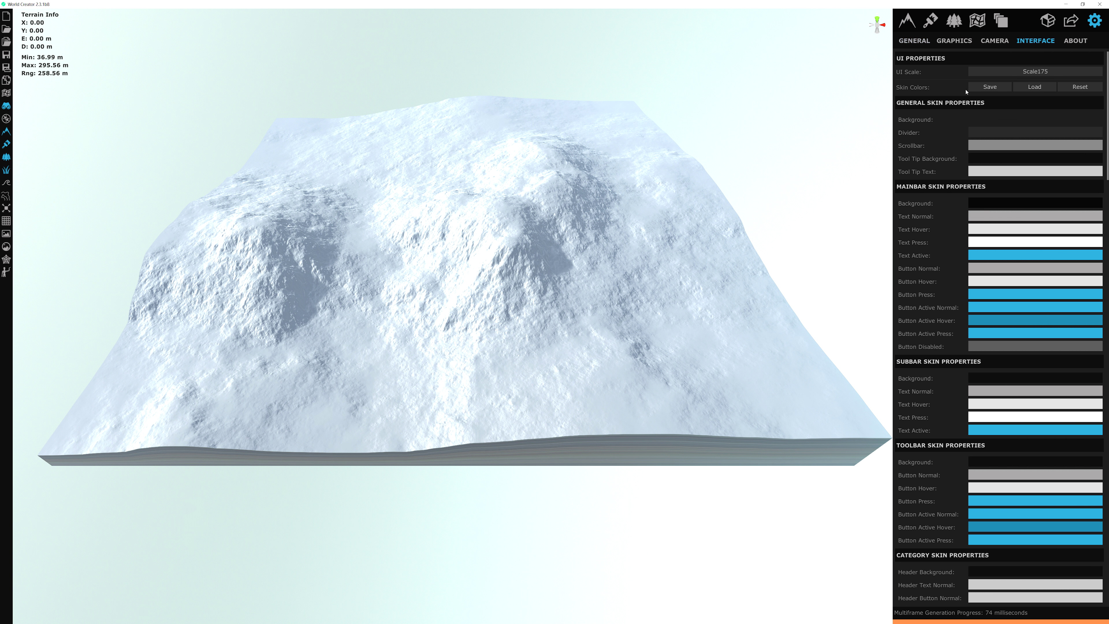
click(1030, 88)
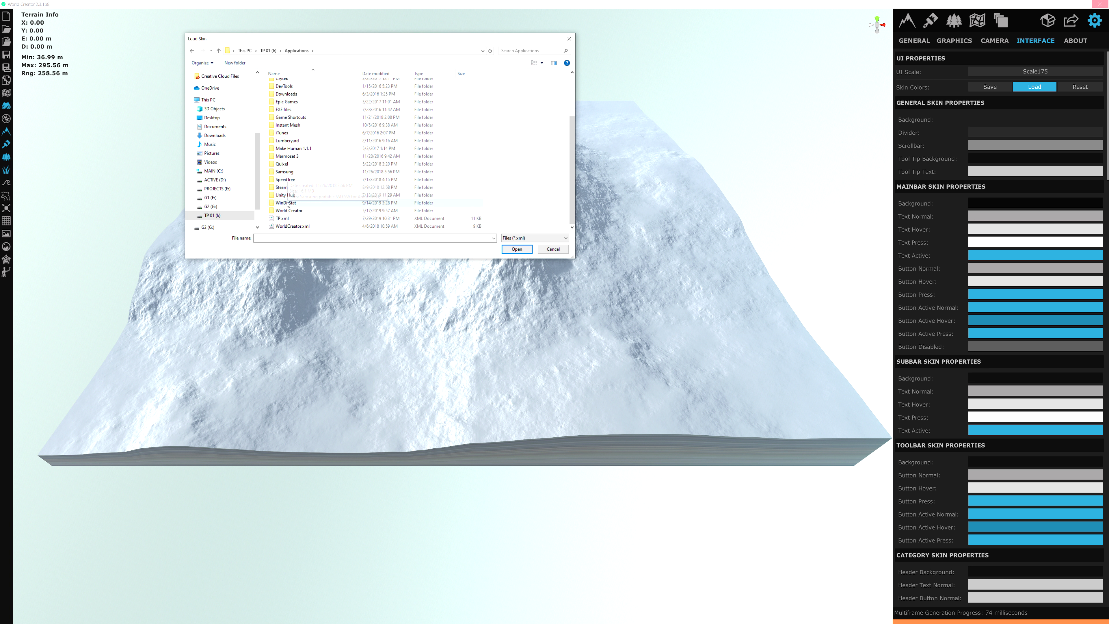
click(290, 219)
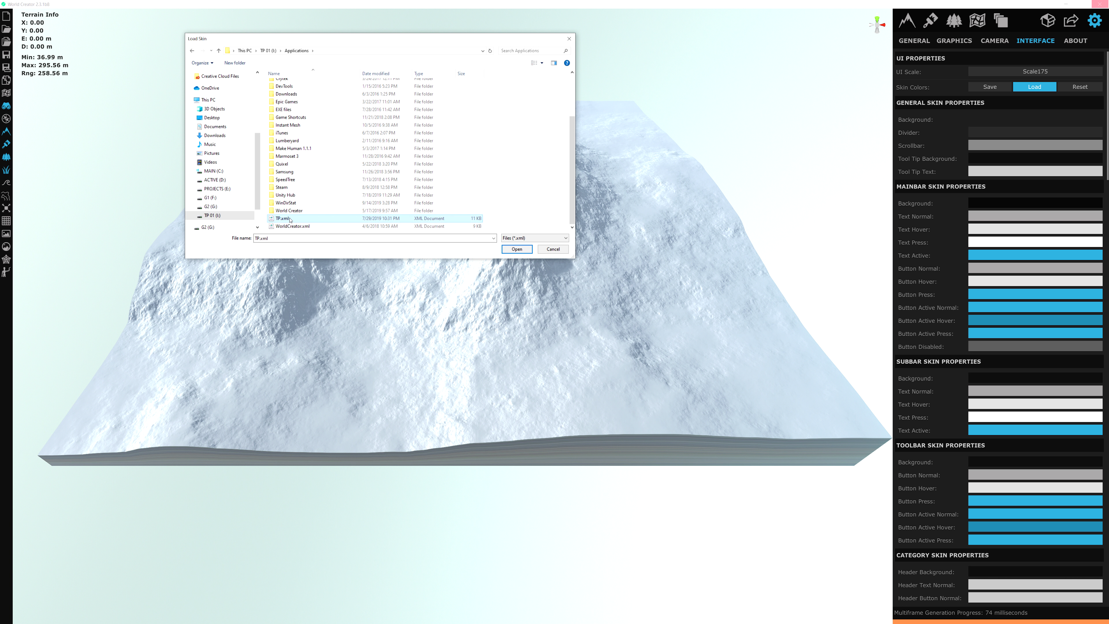
click(517, 249)
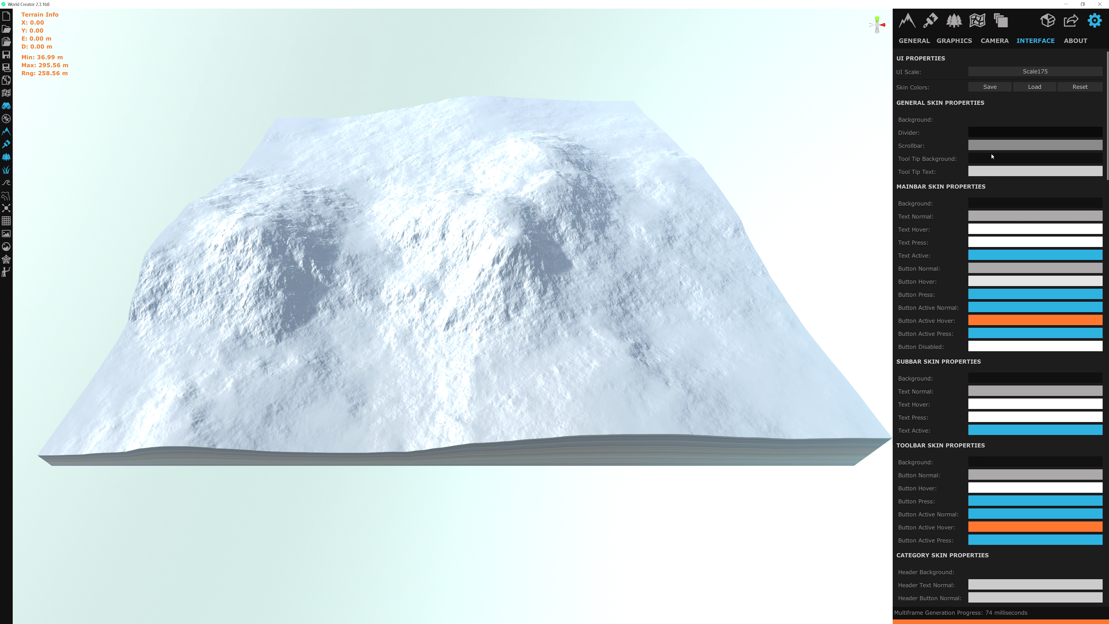
Look through the interface skin color properties, from the main bar down to the text button colors
scroll(1014, 303, down, 10)
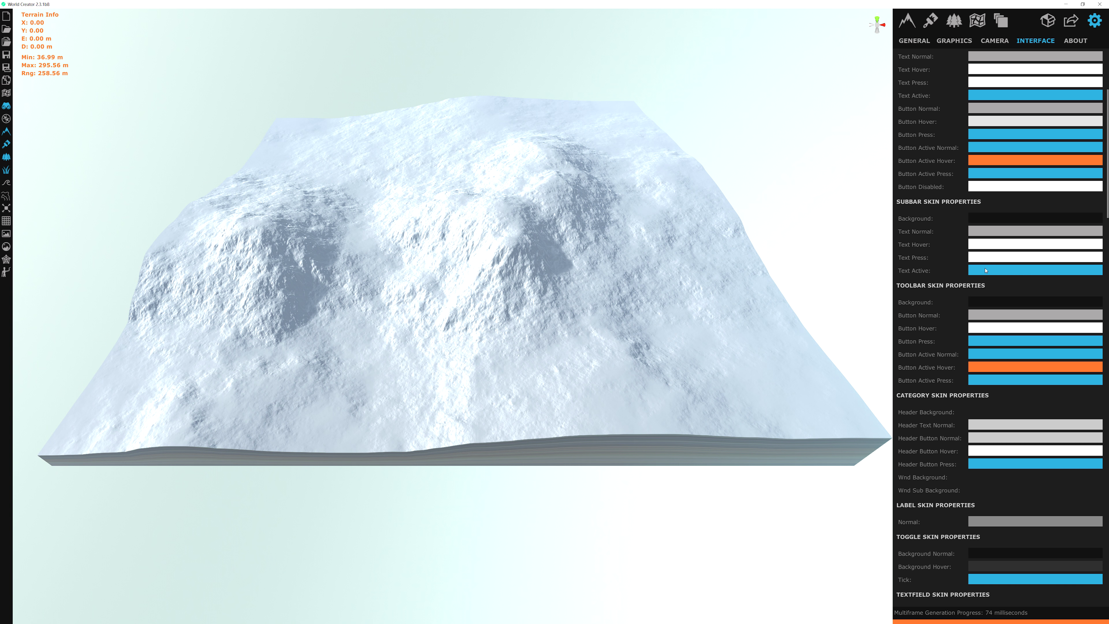
scroll(990, 265, up, 9)
scroll(990, 265, up, 1)
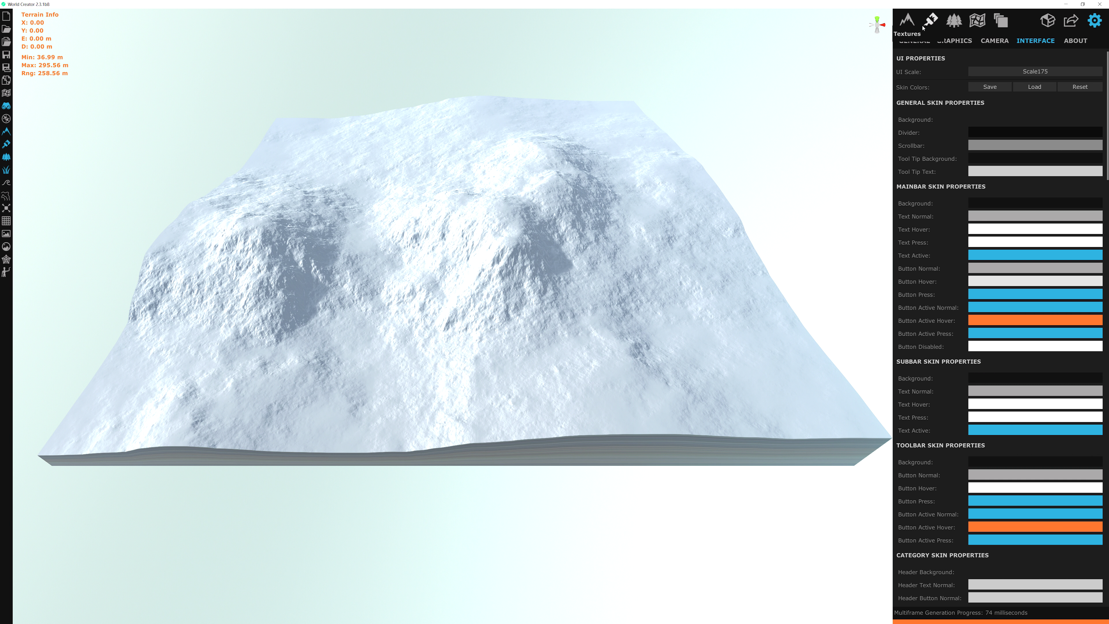
click(905, 27)
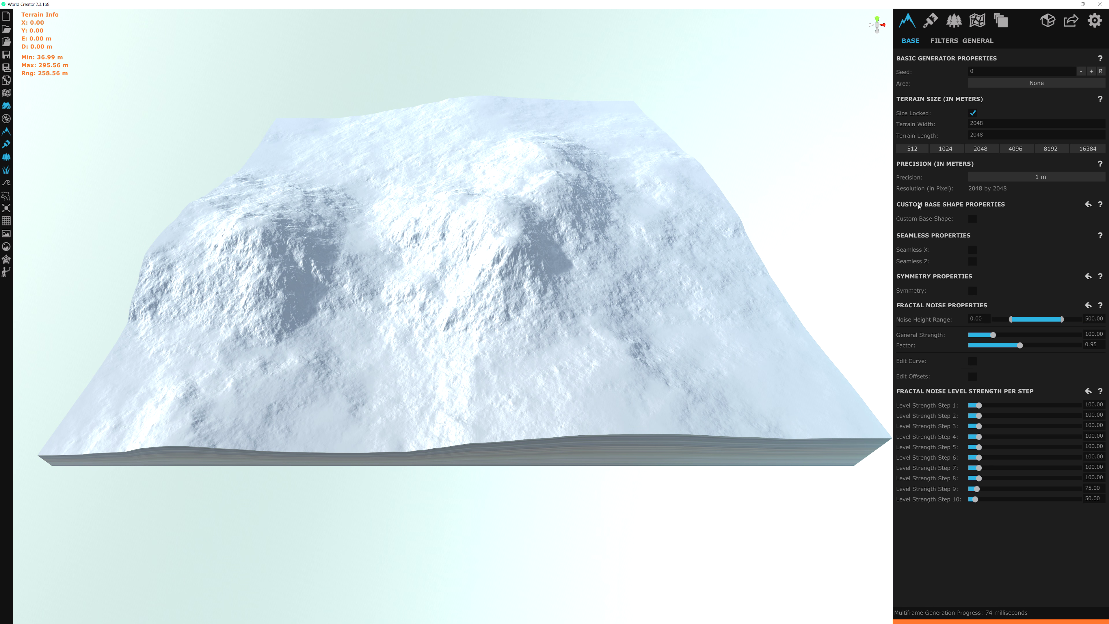
click(1095, 21)
scroll(955, 271, down, 20)
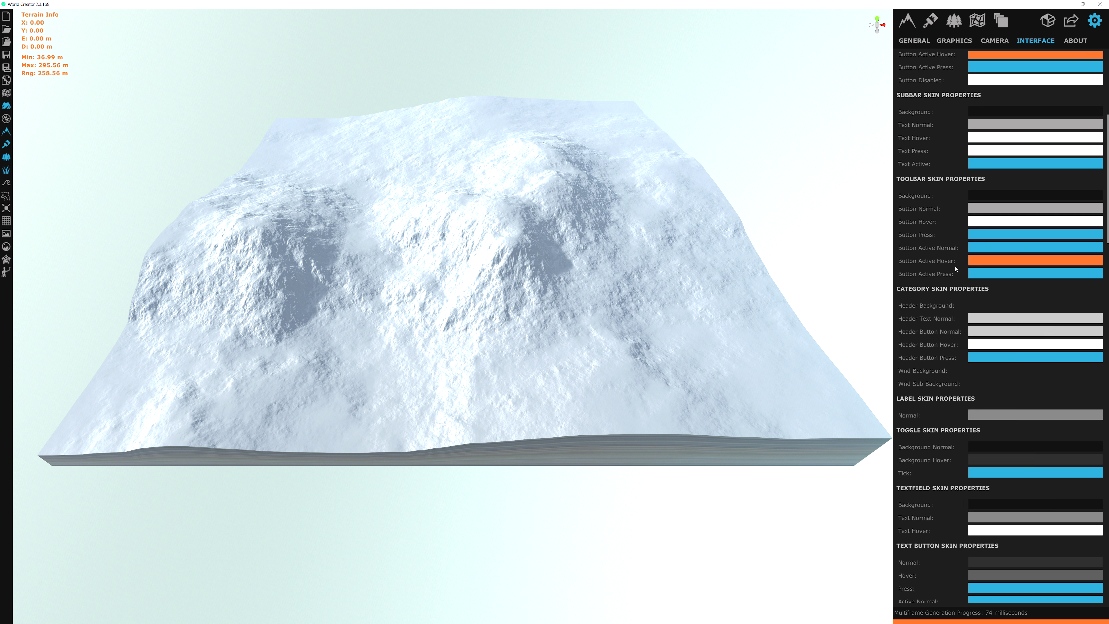
key(Escape)
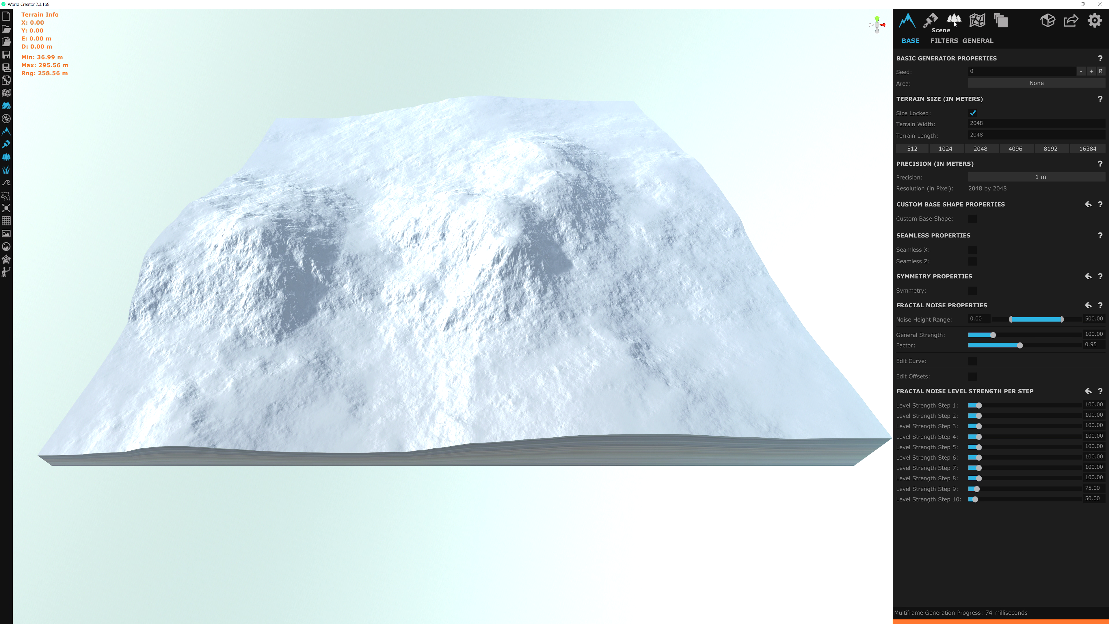
Set the scene's sky mode to None and disable World Inscatter and Fog
click(954, 23)
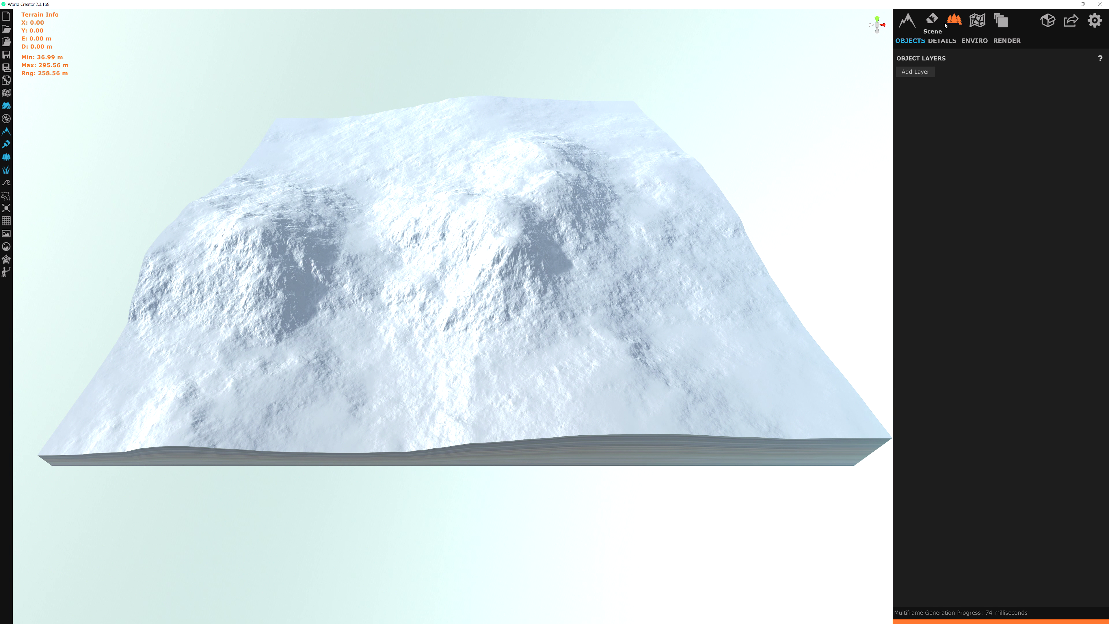
click(969, 41)
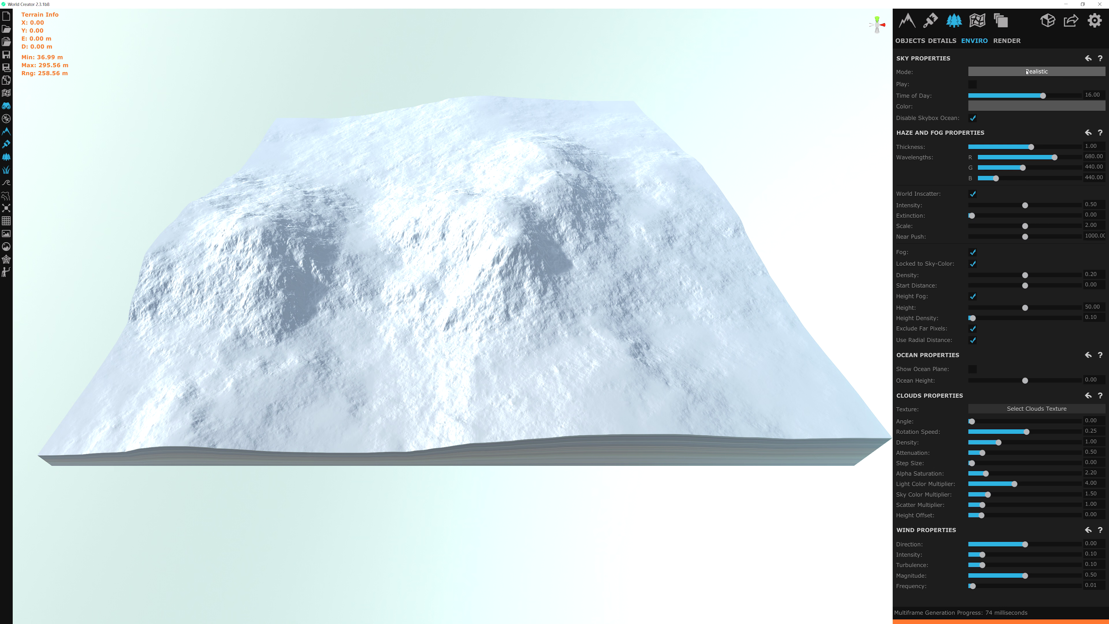
click(1025, 72)
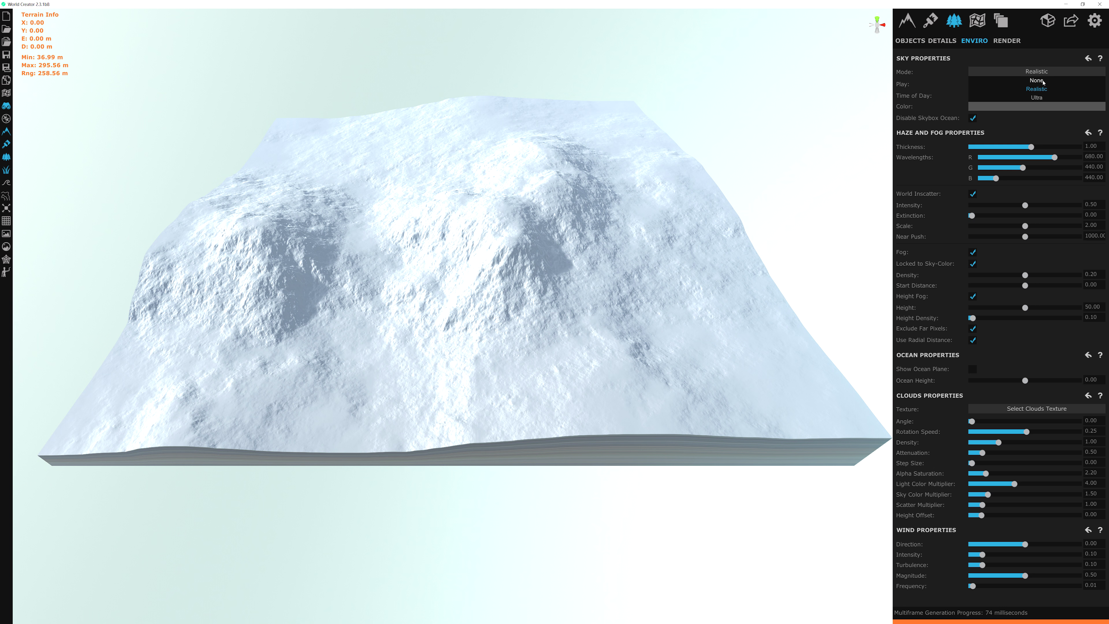
click(1036, 80)
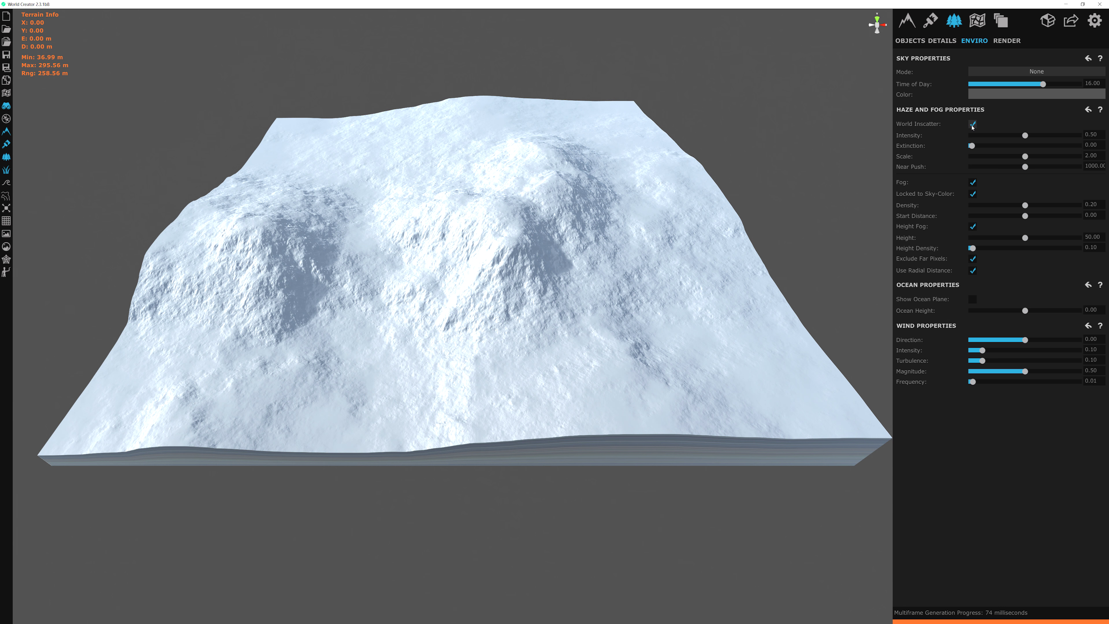
click(973, 124)
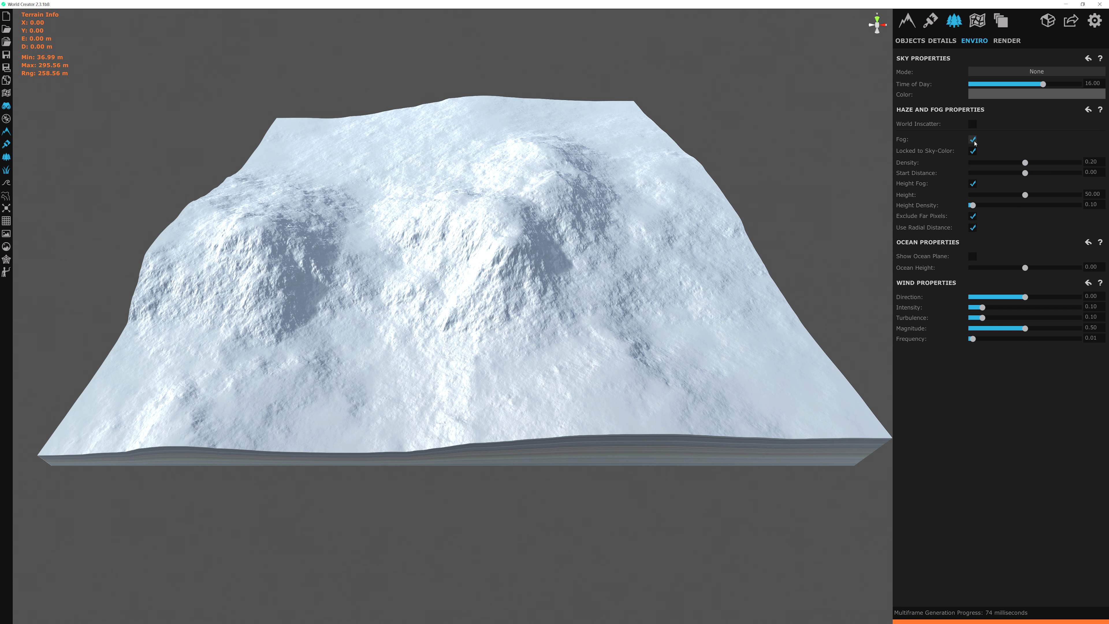
click(973, 139)
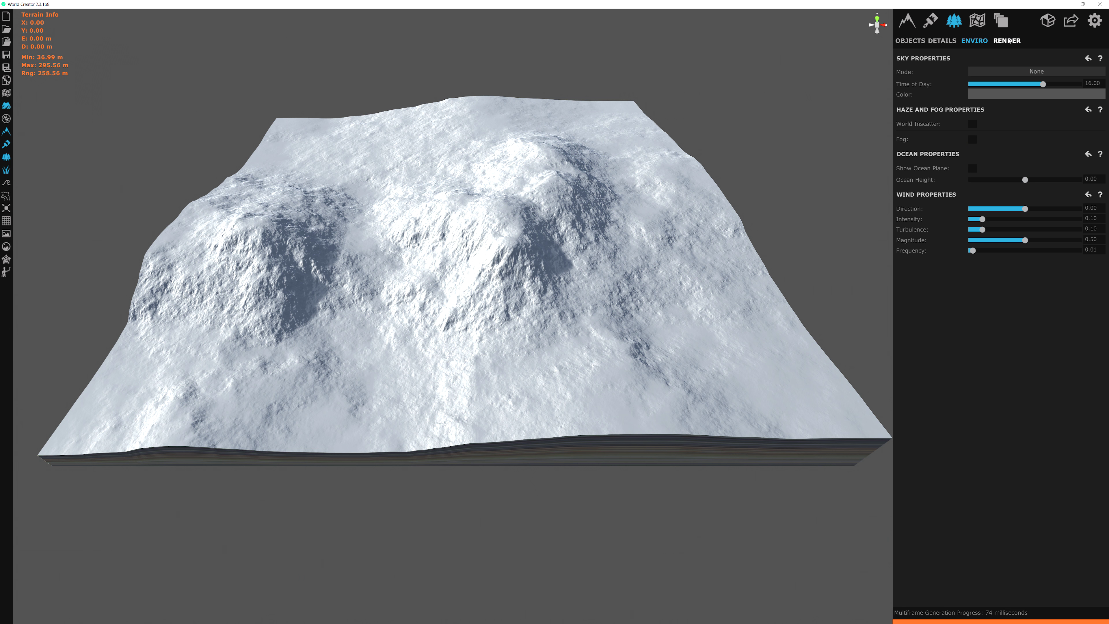
Disable the Sun Flares and Bloom effects in the scene's render settings
click(1007, 41)
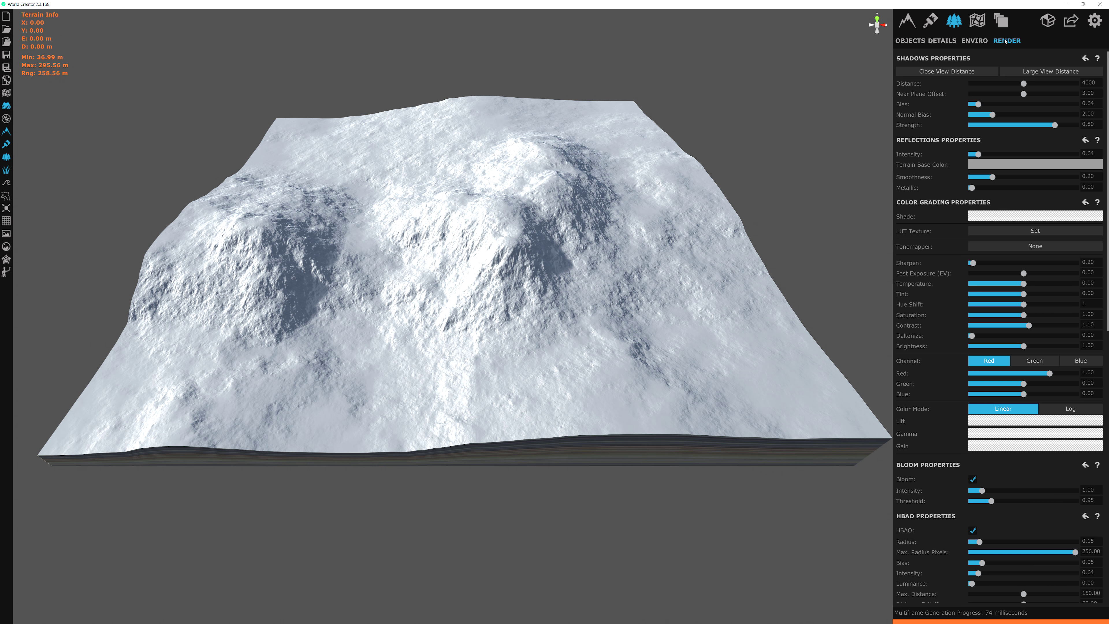
scroll(975, 226, down, 5)
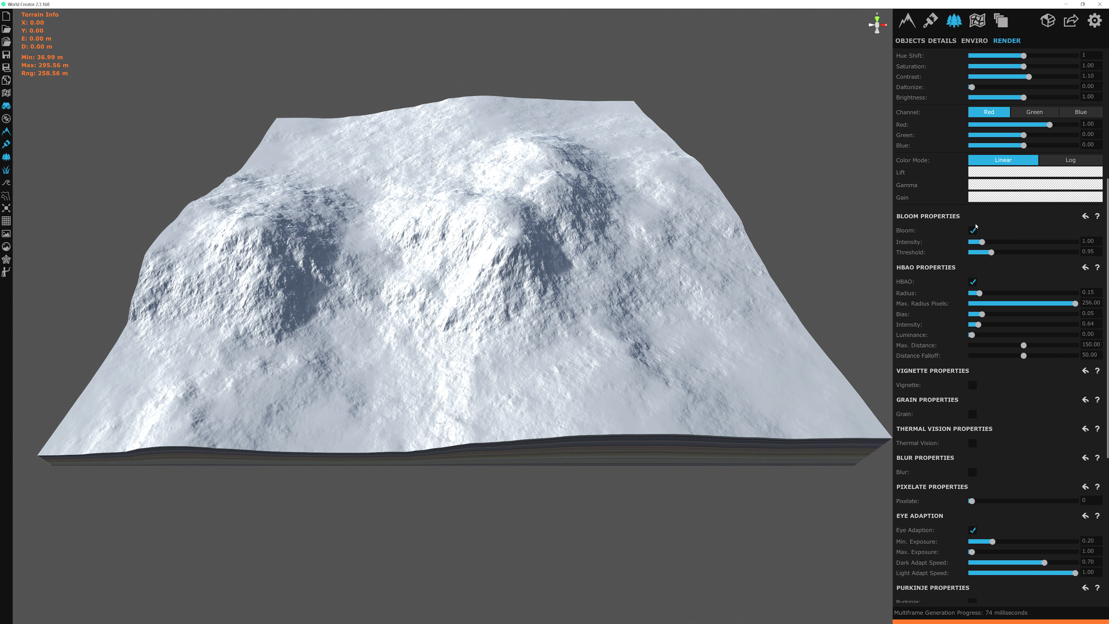
scroll(956, 359, down, 6)
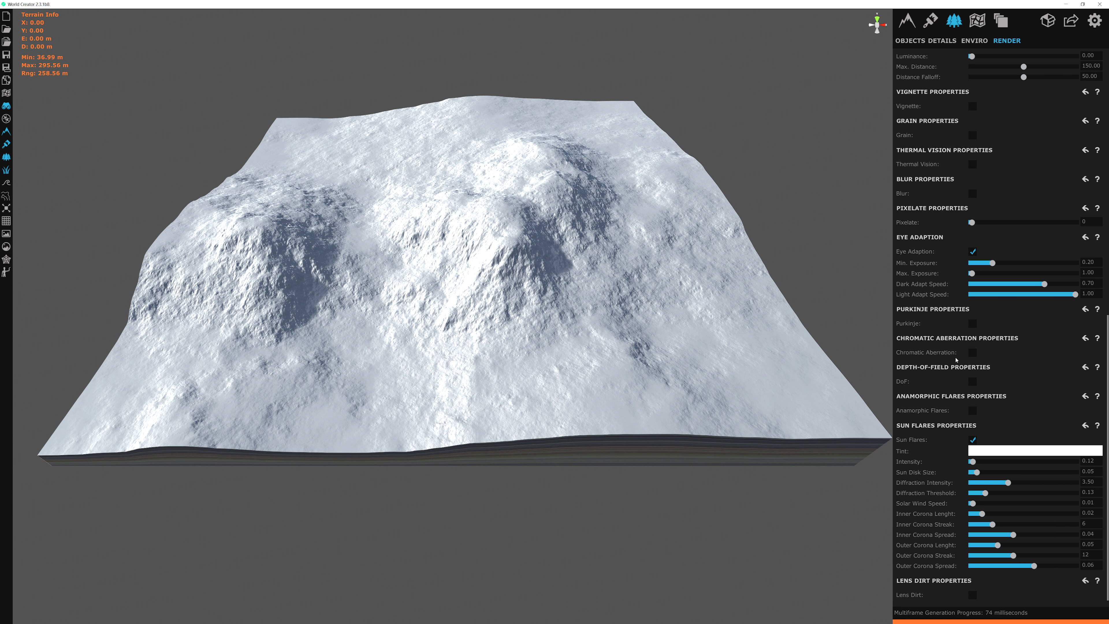
click(971, 439)
scroll(987, 126, up, 3)
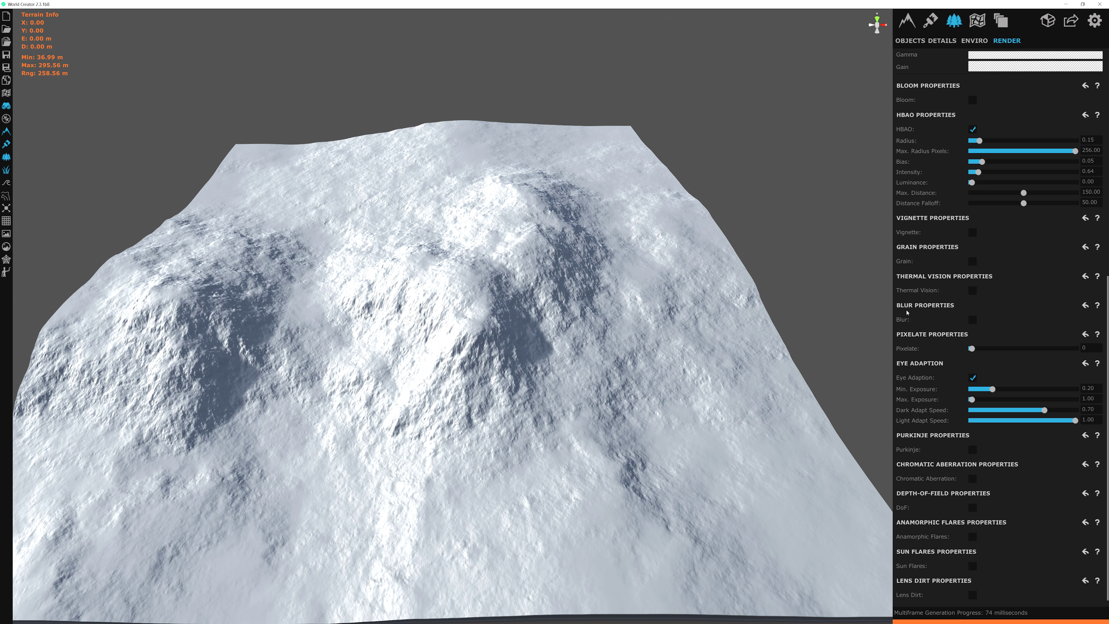
Set the Terrain Base Color in the reflections properties to hex 777777
scroll(953, 308, up, 1)
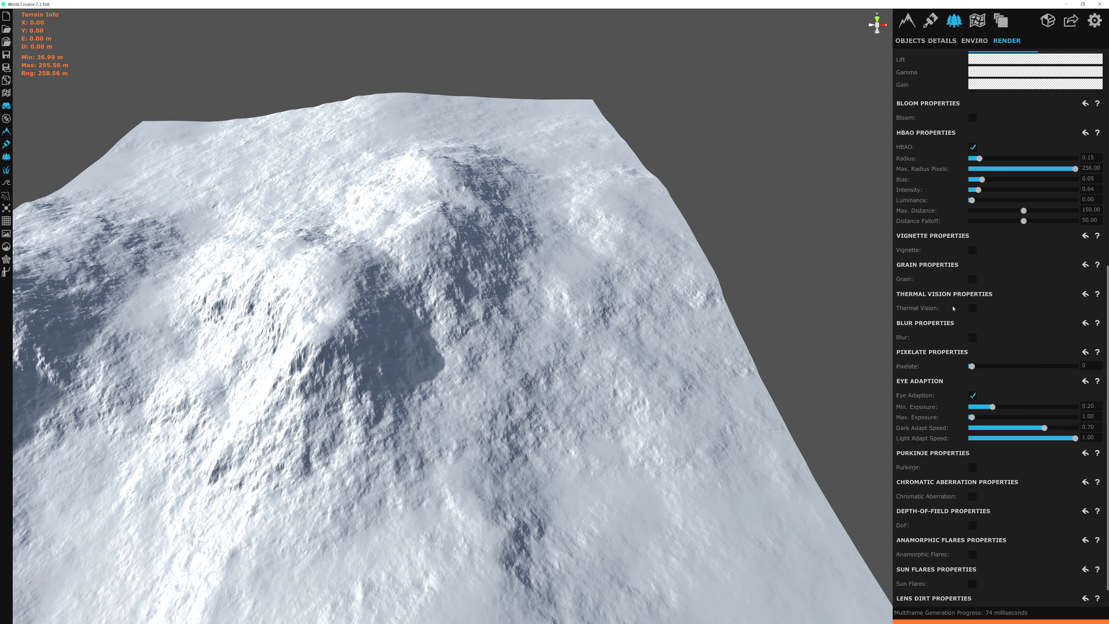
scroll(956, 482, up, 5)
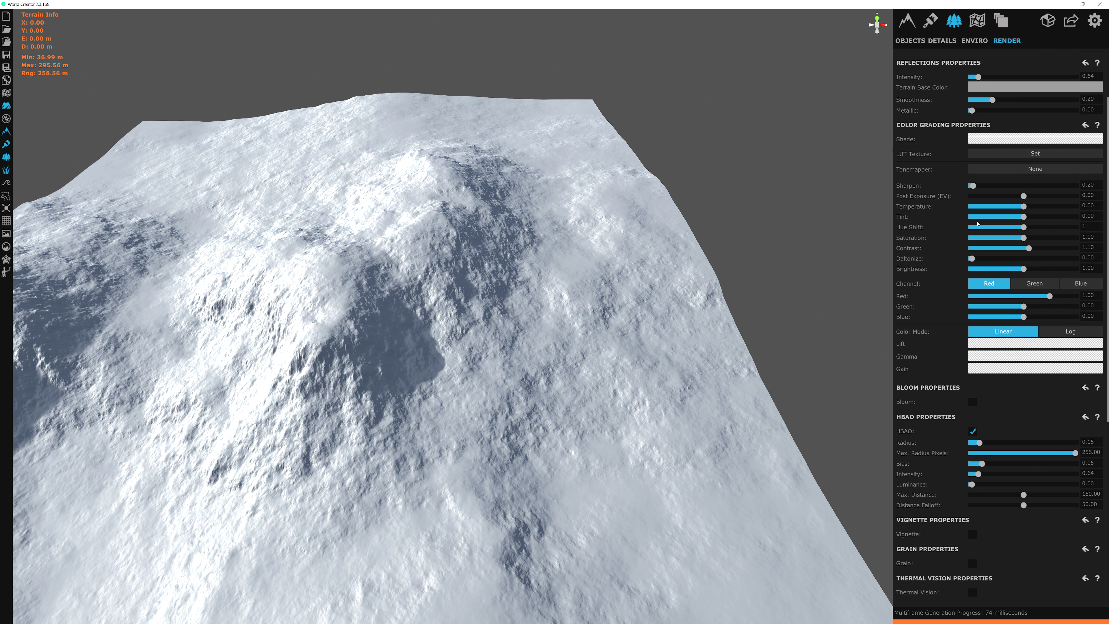
scroll(525, 337, down, 3)
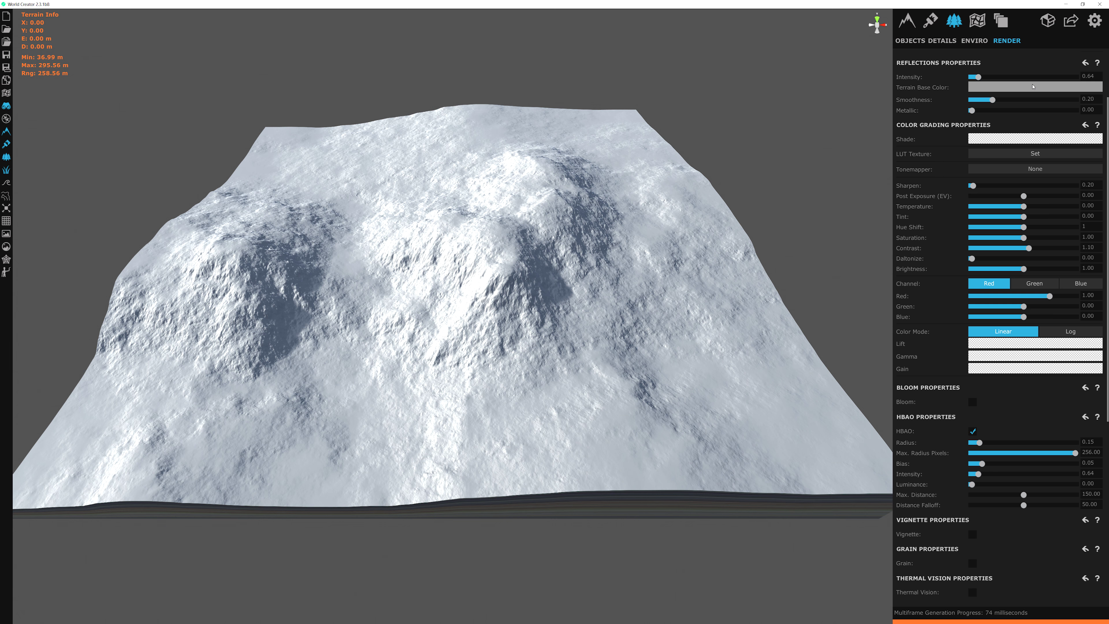
click(1034, 89)
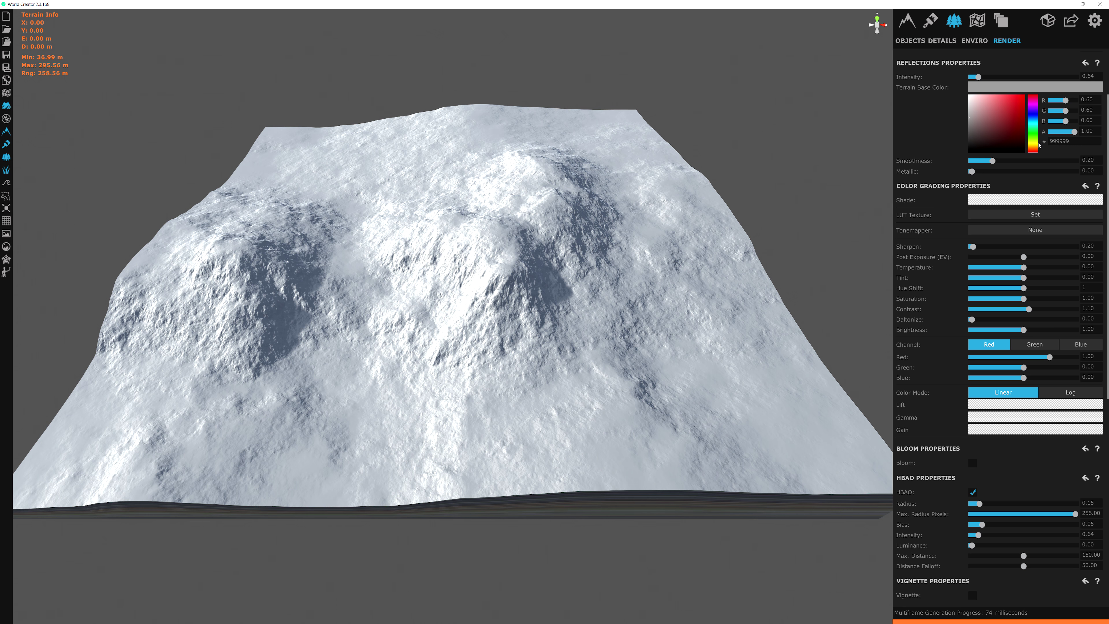
double_click(1055, 144)
text(777777)
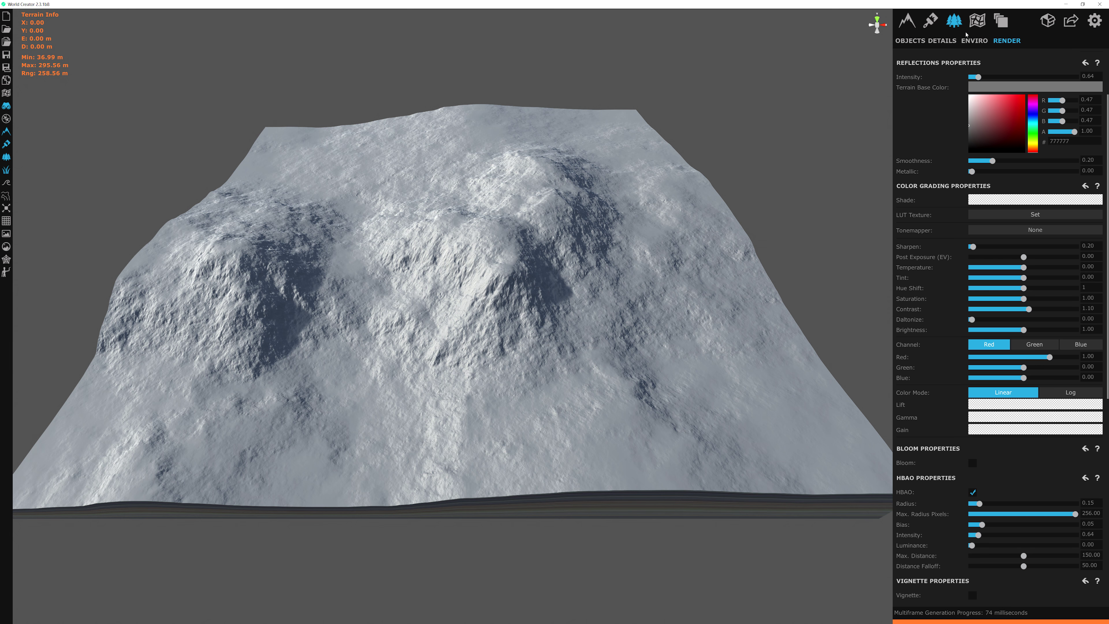
Set the environment's sky color to dark grey, hex 333333, and return to the terrain's base settings
click(974, 41)
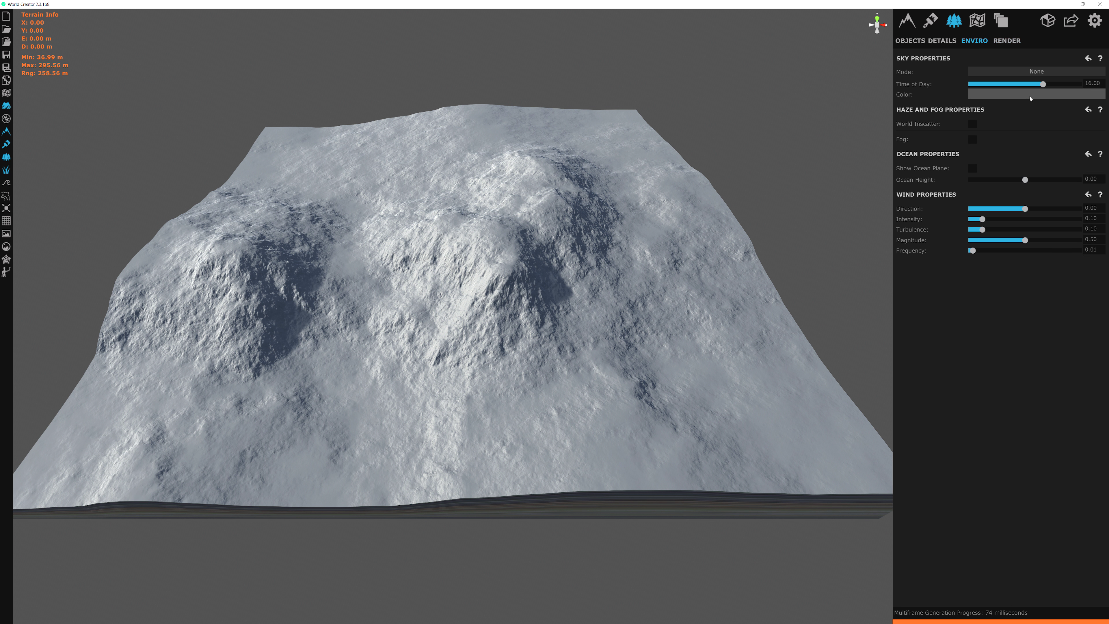
click(1030, 95)
double_click(1070, 149)
text(777777)
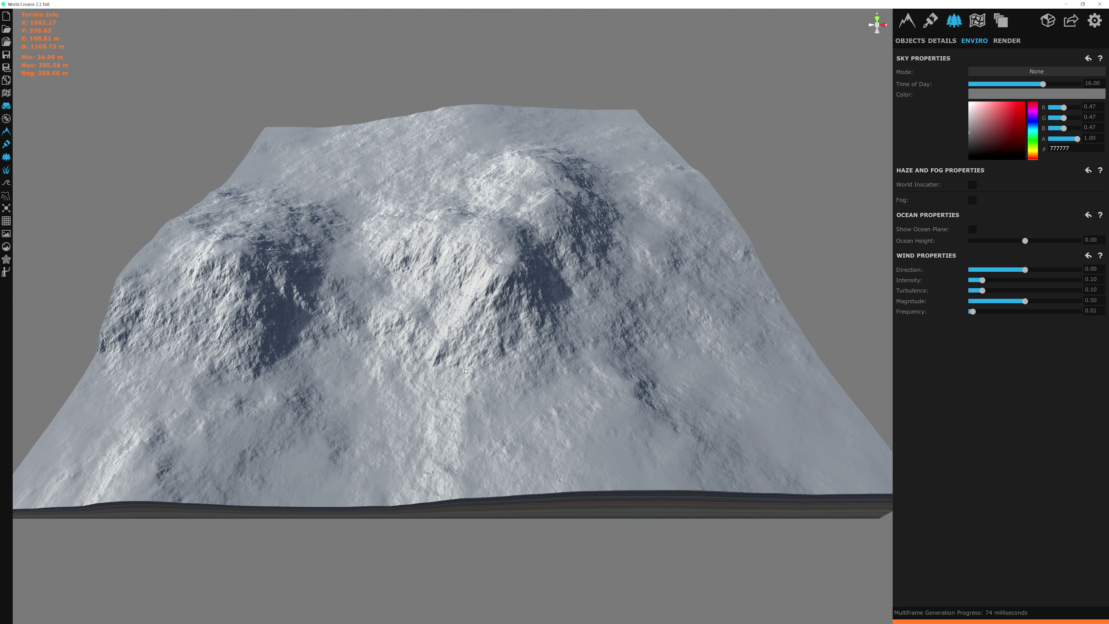
drag(978, 133, 963, 148)
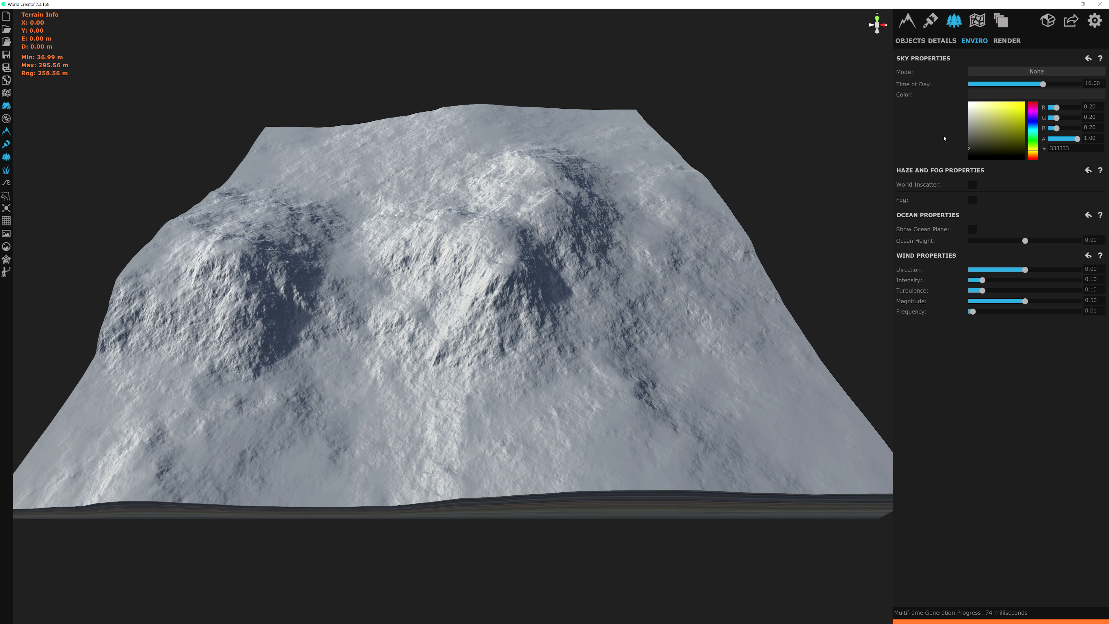
key(1)
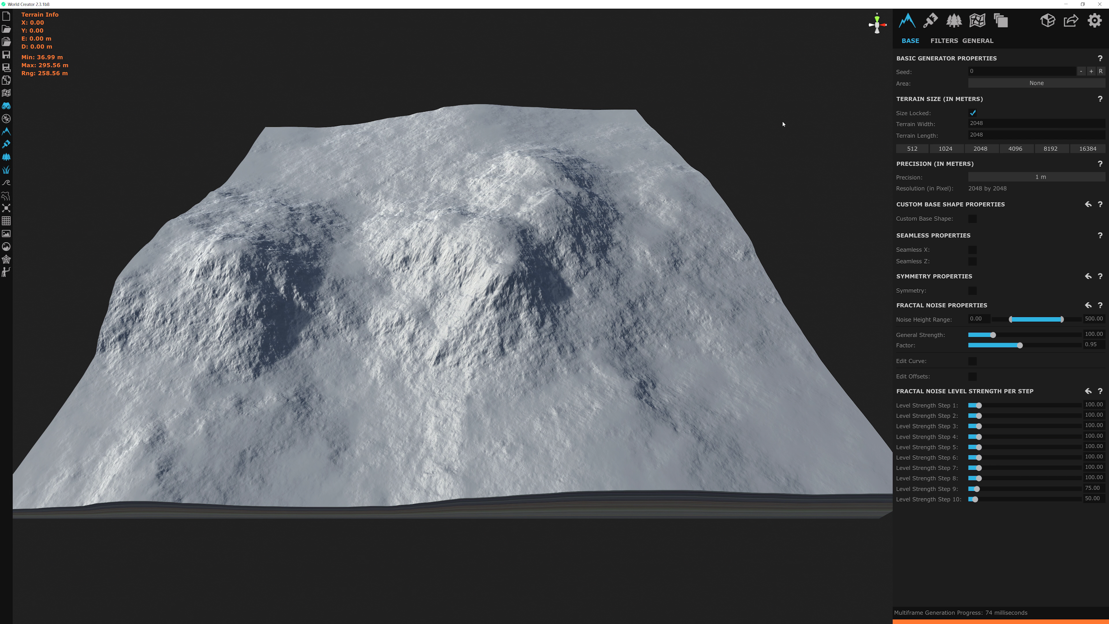